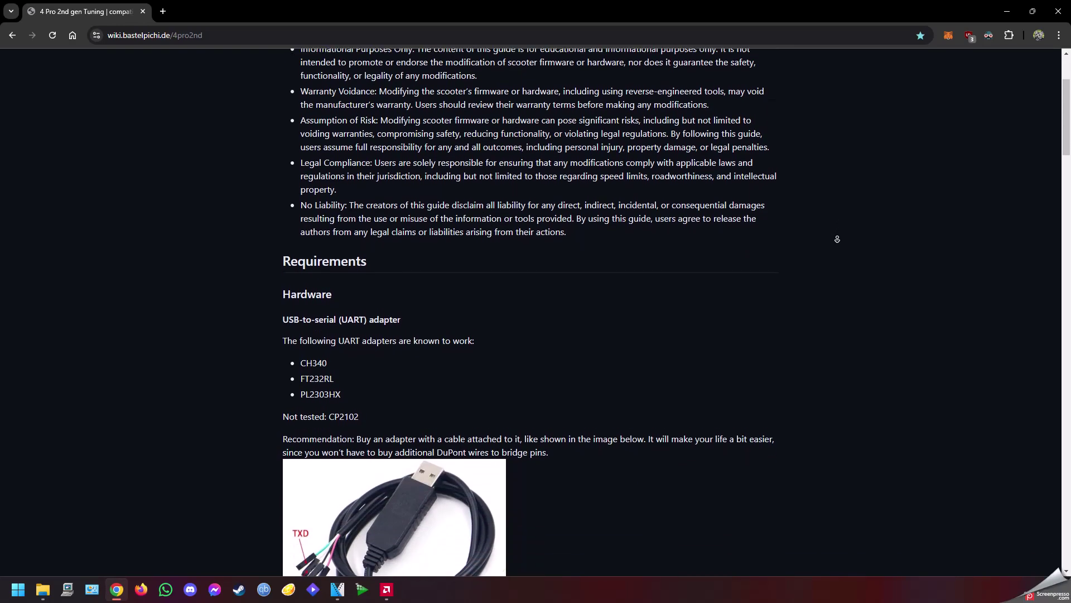
Read through the 4 Pro 2nd gen tuning guide, from the hardware requirements to the appendix on finding the COM port number
{"action": "scroll", "coordinate": [837, 240], "scroll_direction": "down", "scroll_amount": 3}
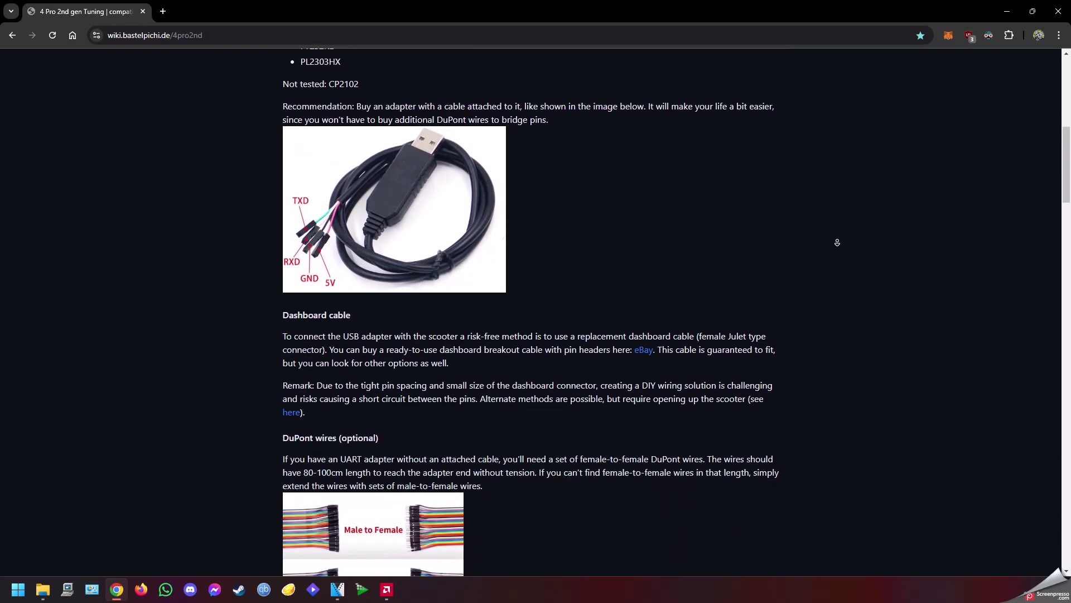
{"action": "scroll", "coordinate": [837, 242], "scroll_direction": "down", "scroll_amount": 5}
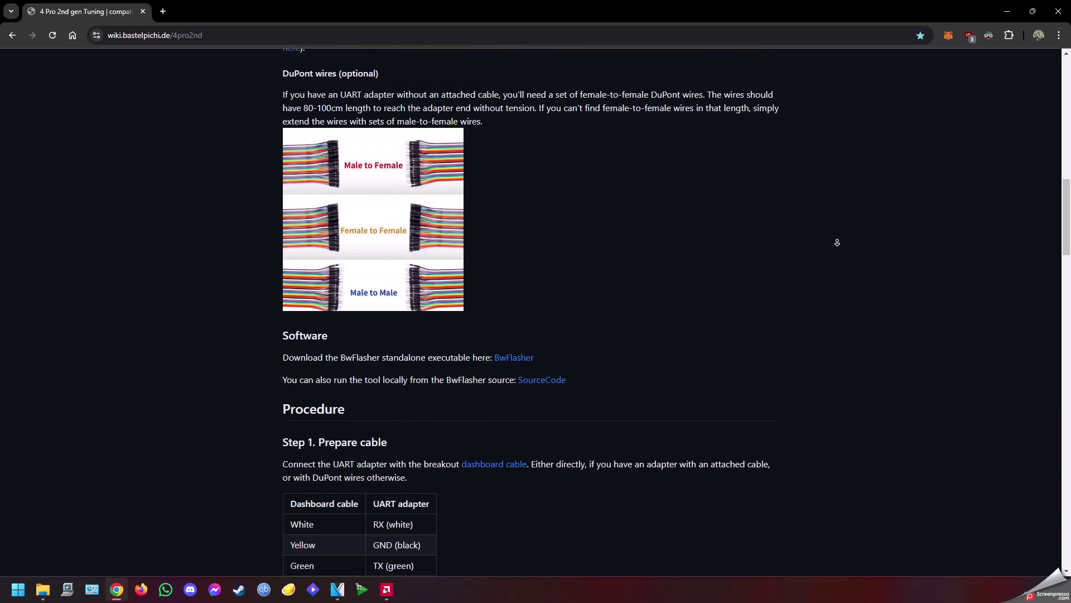
{"action": "scroll", "coordinate": [837, 242], "scroll_direction": "down", "scroll_amount": 8}
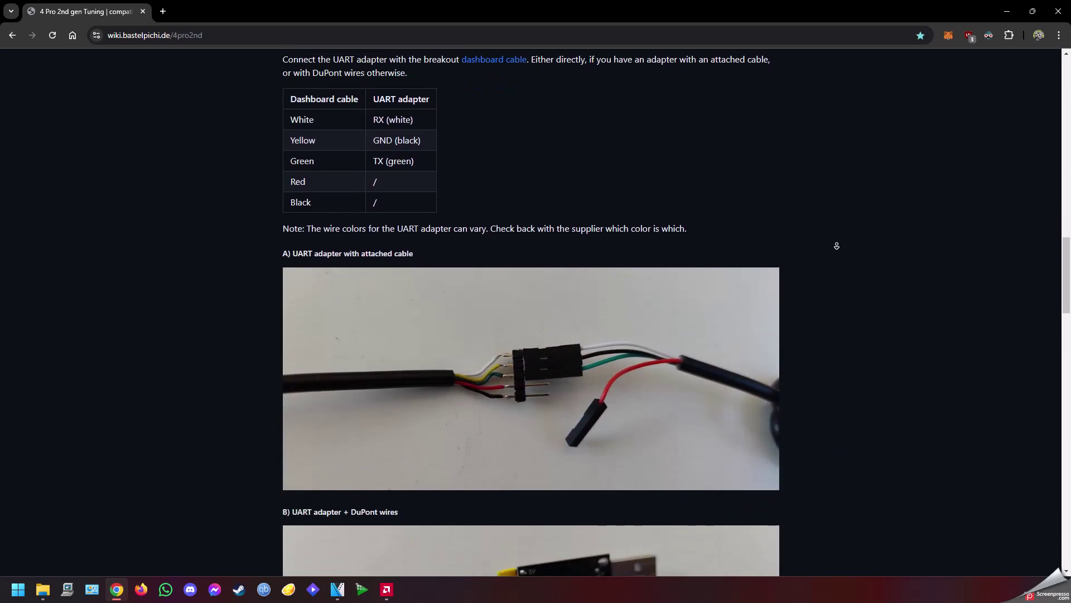
{"action": "scroll", "coordinate": [837, 245], "scroll_direction": "down", "scroll_amount": 8}
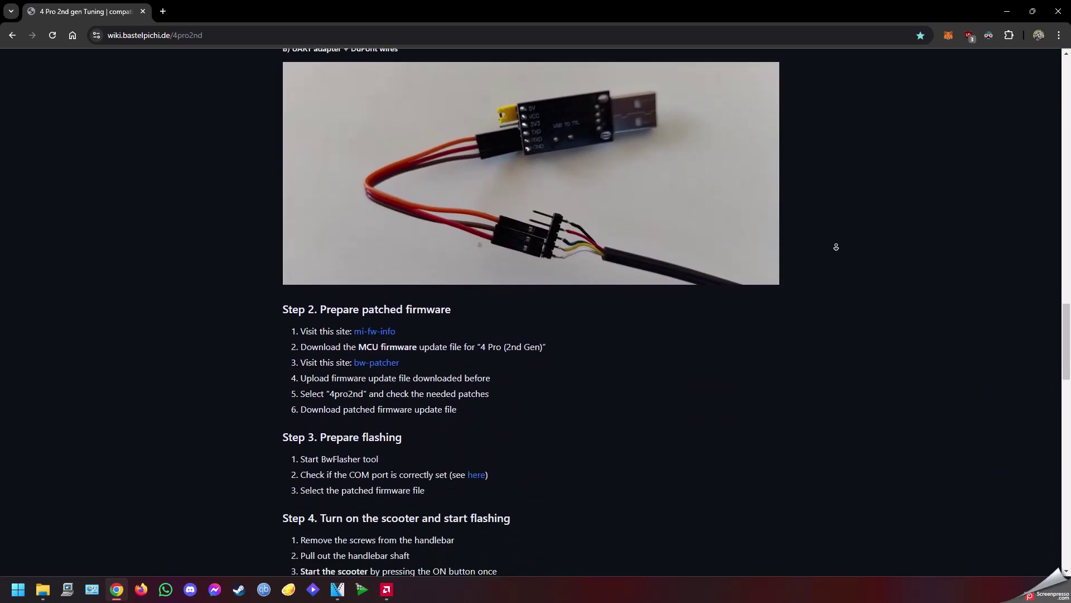
{"action": "scroll", "coordinate": [836, 246], "scroll_direction": "down", "scroll_amount": 11}
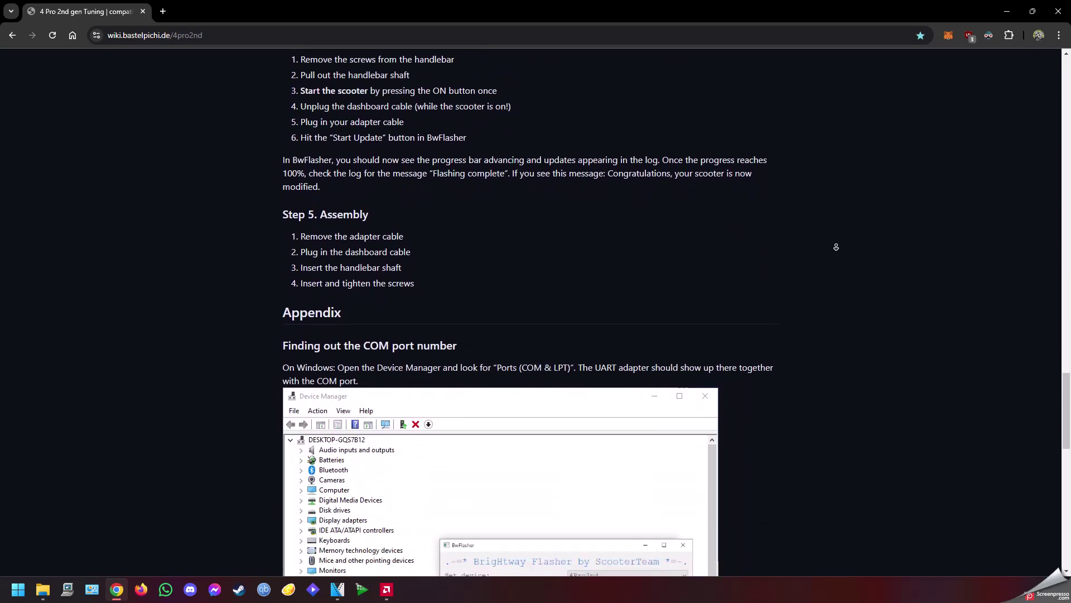
{"action": "scroll", "coordinate": [834, 253], "scroll_direction": "down", "scroll_amount": 9}
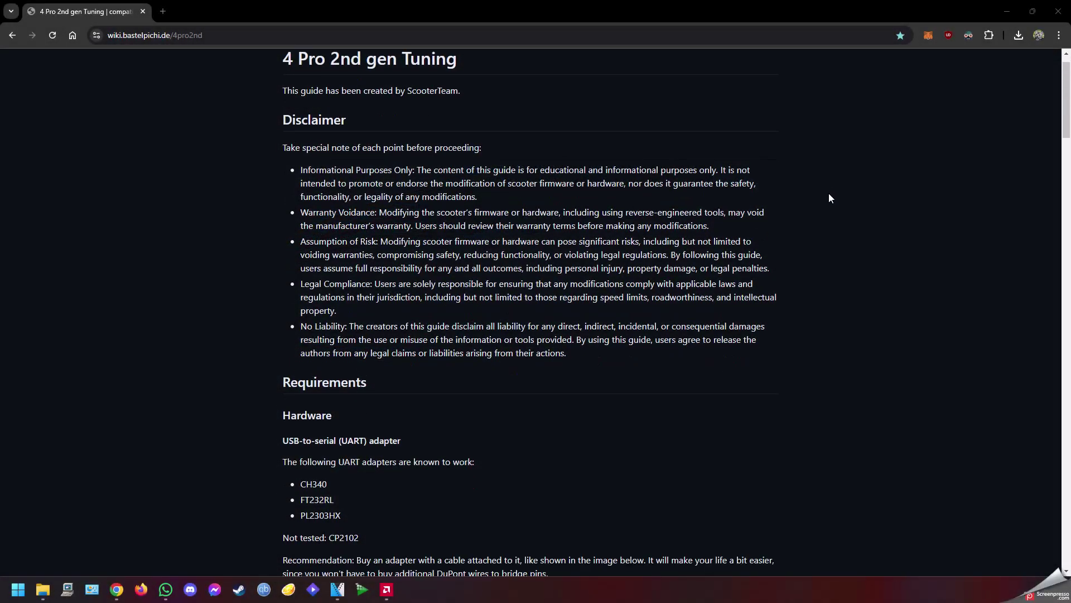
Open the BwFlasher release page from the guide's Software section and download bwflasher-v0.3.2-windows-x64.exe
{"action": "scroll", "coordinate": [828, 195], "scroll_direction": "down", "scroll_amount": 12}
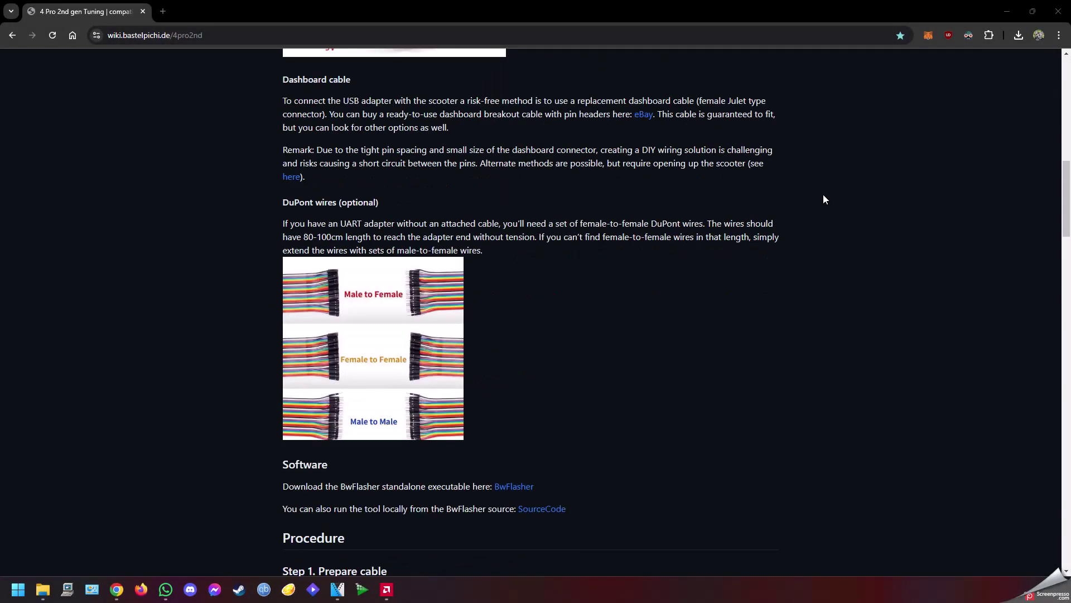
{"action": "scroll", "coordinate": [774, 189], "scroll_direction": "down", "scroll_amount": 1}
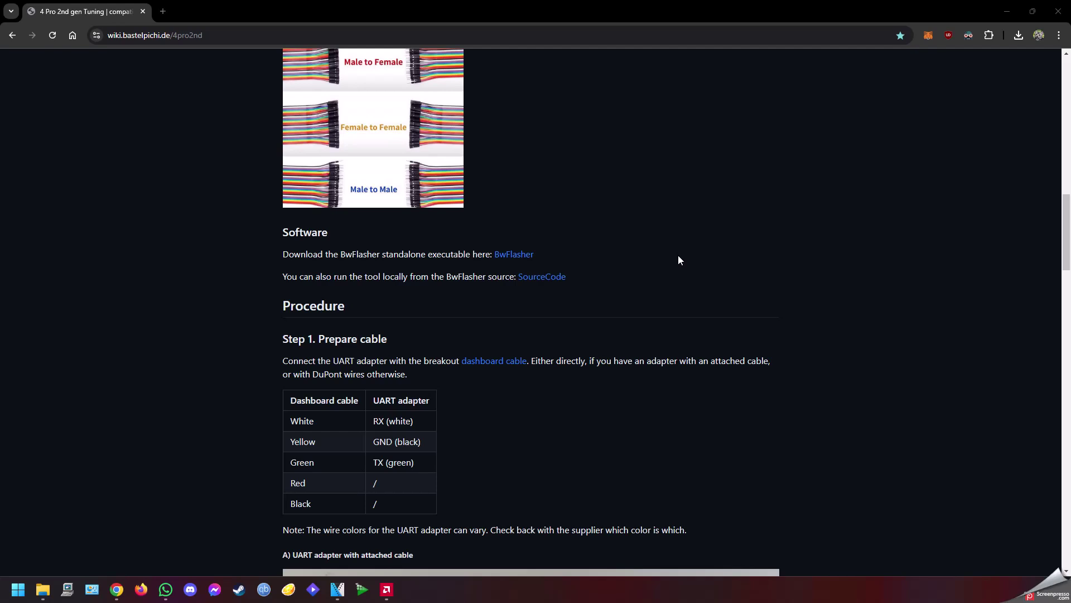
{"action": "scroll", "coordinate": [678, 254], "scroll_direction": "down", "scroll_amount": 1}
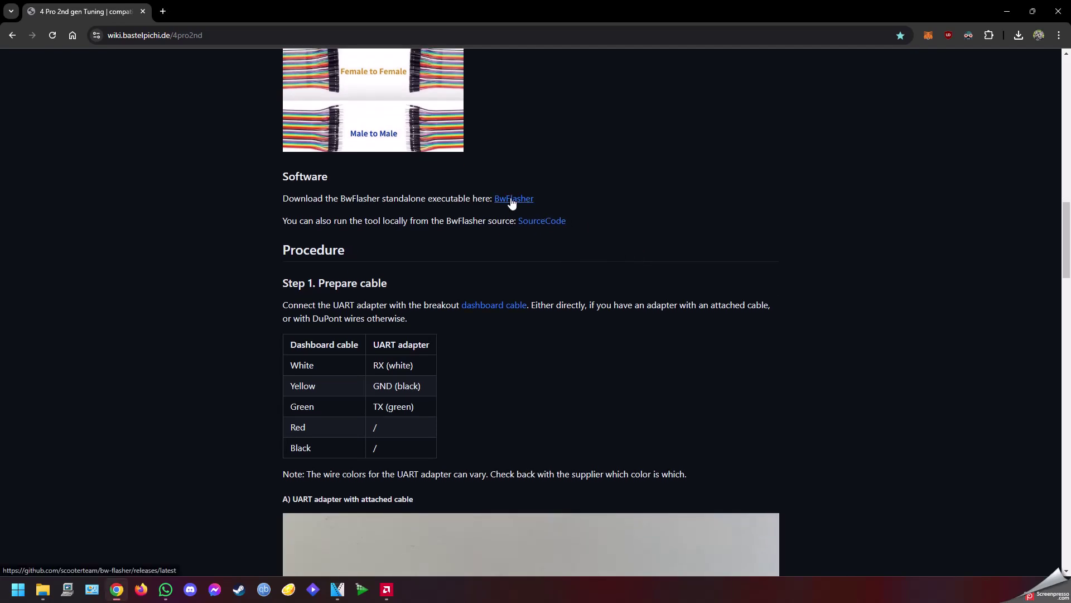
{"action": "left_click", "coordinate": [206, 12]}
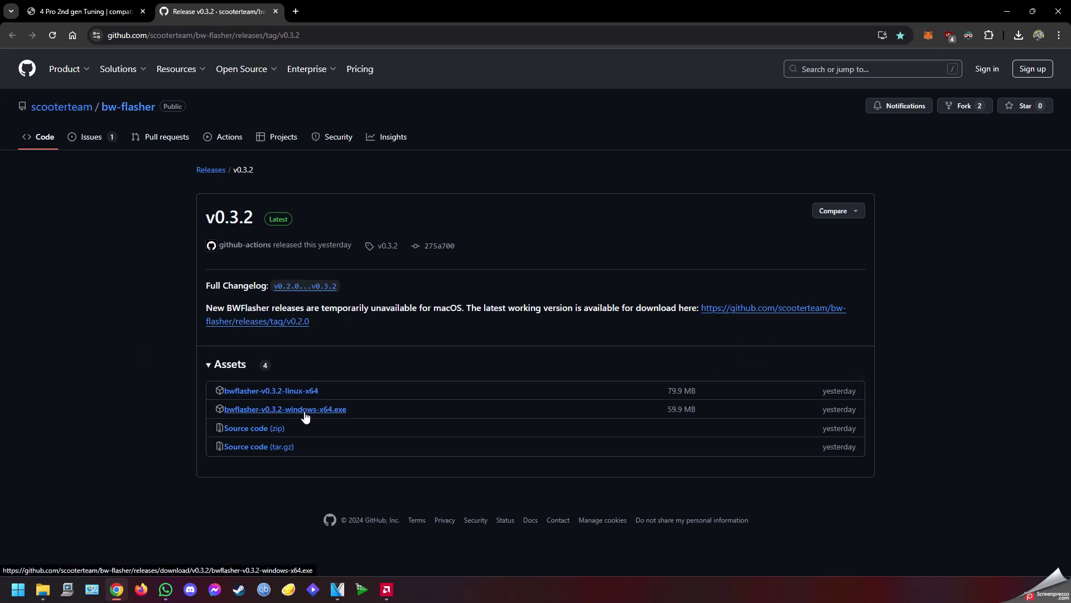
Return to the tuning guide and open the mi-fw-info site linked in its patched firmware preparation section
{"action": "left_click", "coordinate": [88, 13]}
{"action": "scroll", "coordinate": [515, 256], "scroll_direction": "down", "scroll_amount": 12}
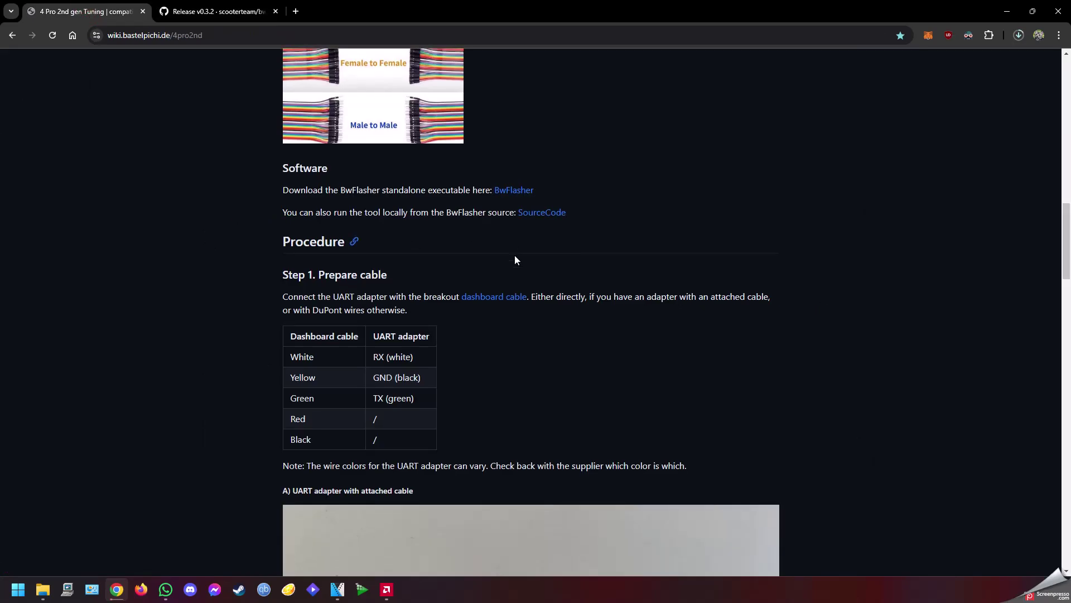
{"action": "scroll", "coordinate": [515, 273], "scroll_direction": "down", "scroll_amount": 4}
{"action": "scroll", "coordinate": [514, 274], "scroll_direction": "up", "scroll_amount": 1}
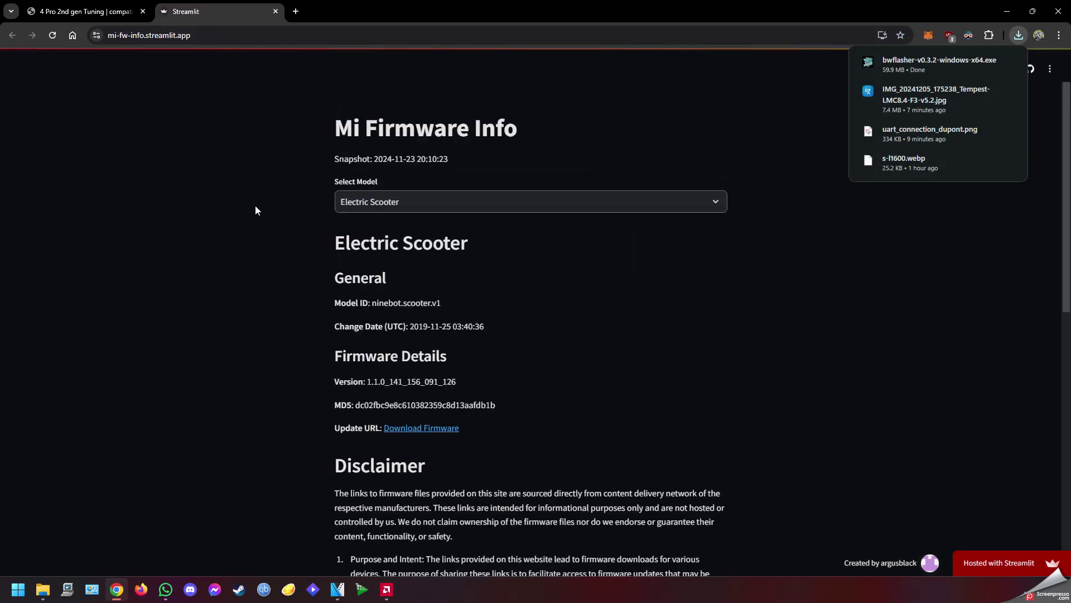
Select the Xiaomi Electric Scooter 4 Pro (2nd Gen) model and download its MCU firmware
{"action": "left_click", "coordinate": [394, 210]}
{"action": "scroll", "coordinate": [471, 300], "scroll_direction": "down", "scroll_amount": 5}
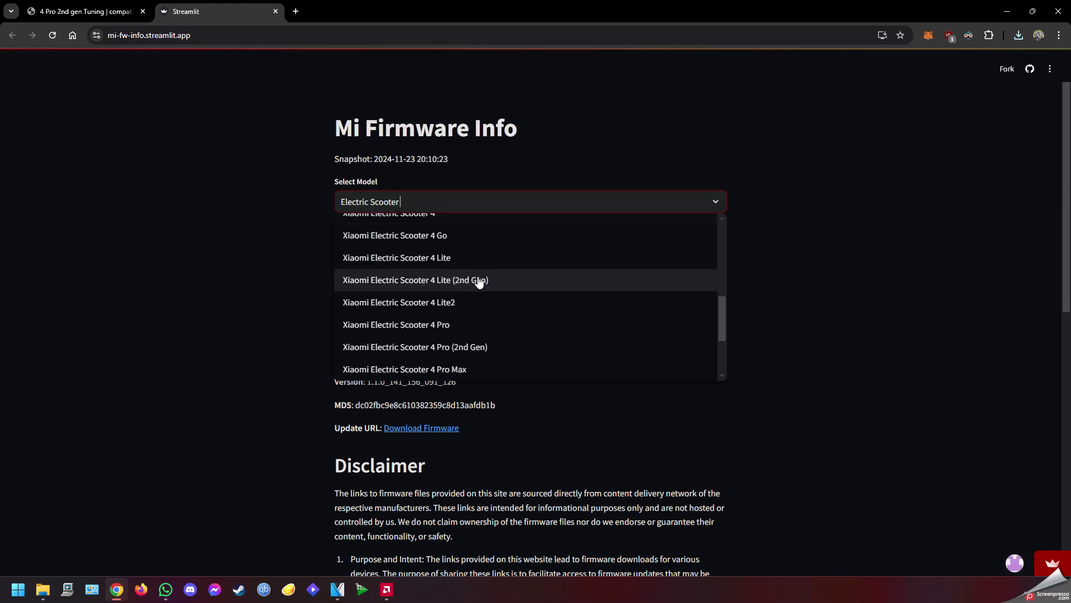
{"action": "scroll", "coordinate": [469, 276], "scroll_direction": "down", "scroll_amount": 1}
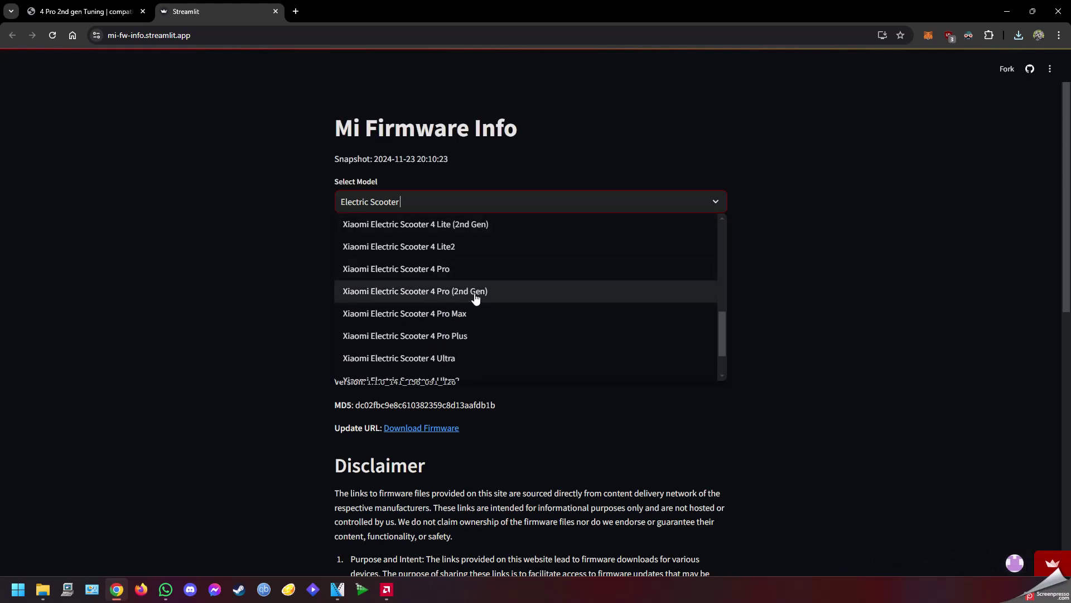
{"action": "left_click", "coordinate": [476, 291]}
{"action": "scroll", "coordinate": [475, 293], "scroll_direction": "down", "scroll_amount": 2}
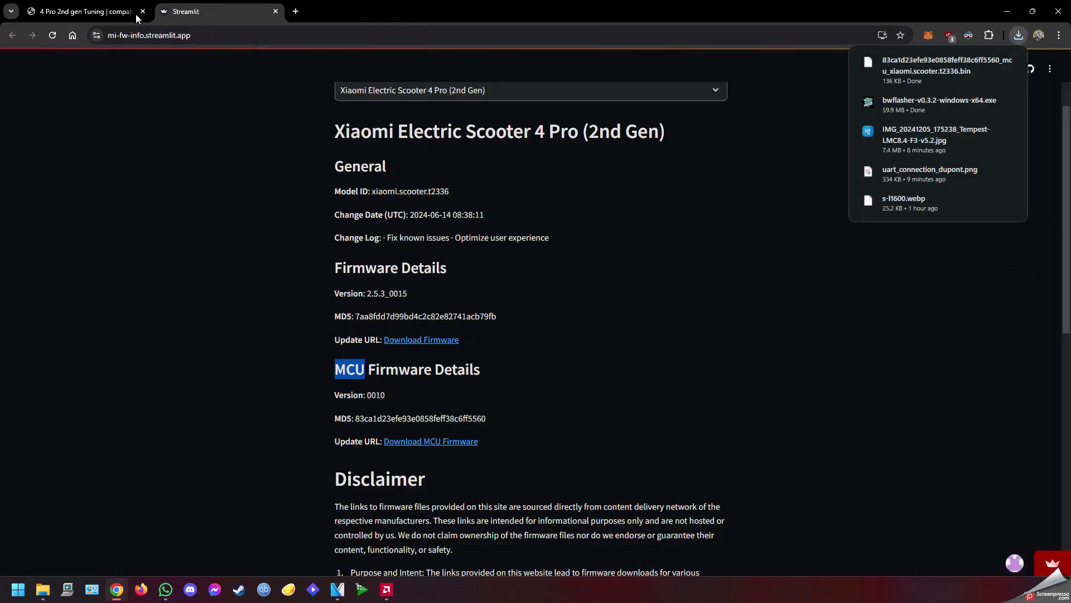
Open the bw-patcher site from the tuning guide and upload the MCU firmware .bin file from the Downloads folder
{"action": "left_click", "coordinate": [136, 13]}
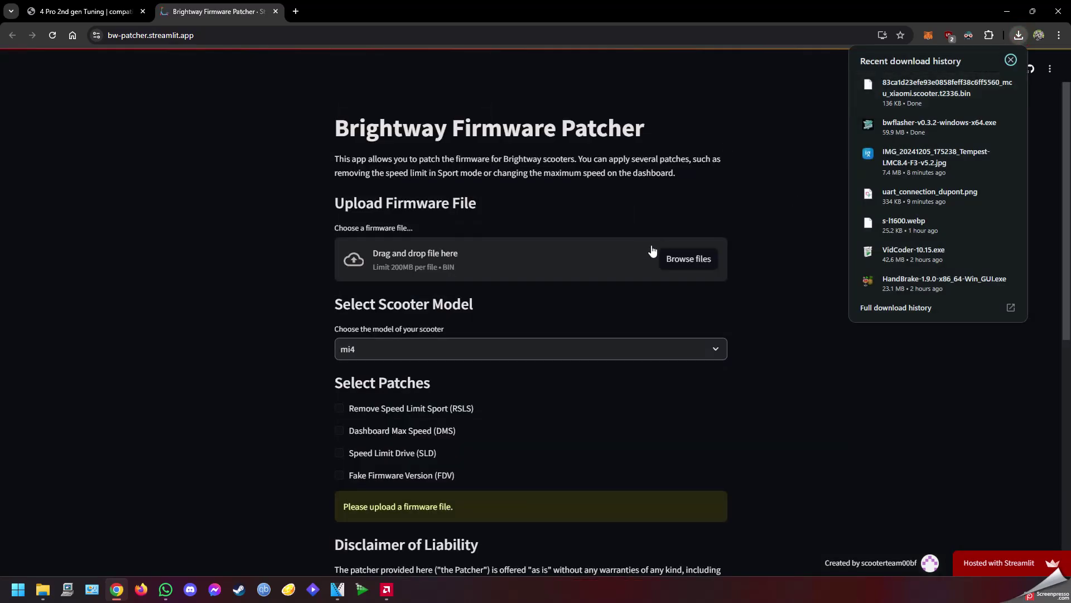
{"action": "left_click", "coordinate": [687, 267]}
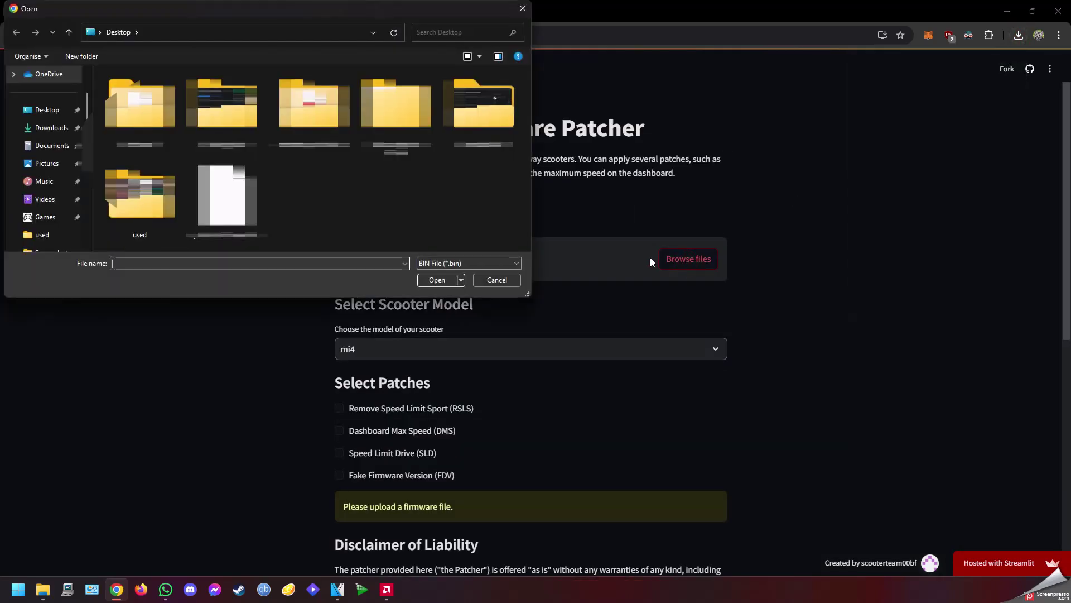
{"action": "left_click", "coordinate": [37, 130]}
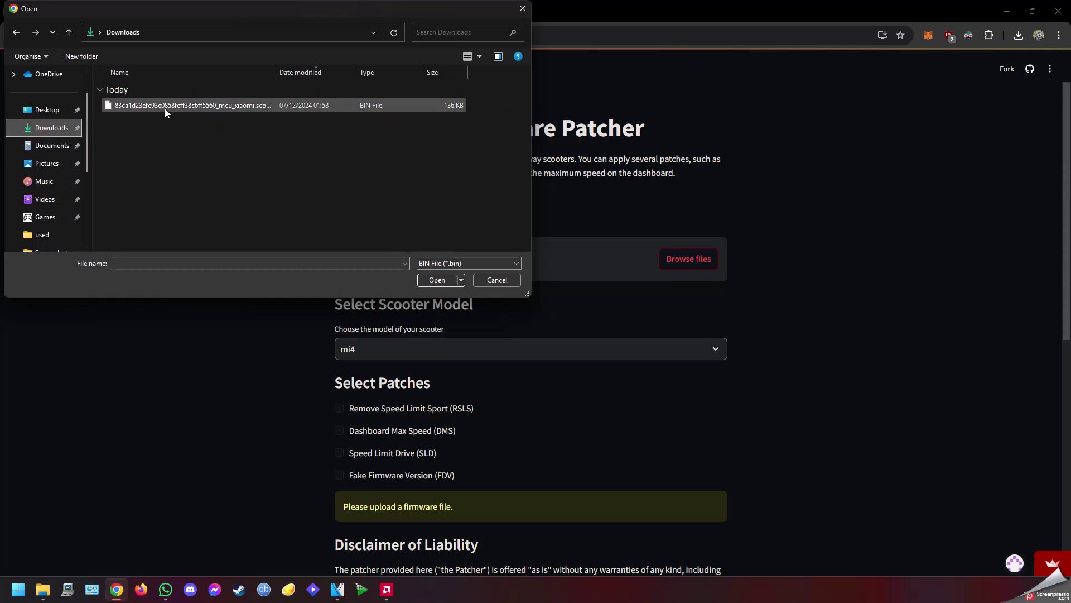
{"action": "double_click", "coordinate": [165, 108]}
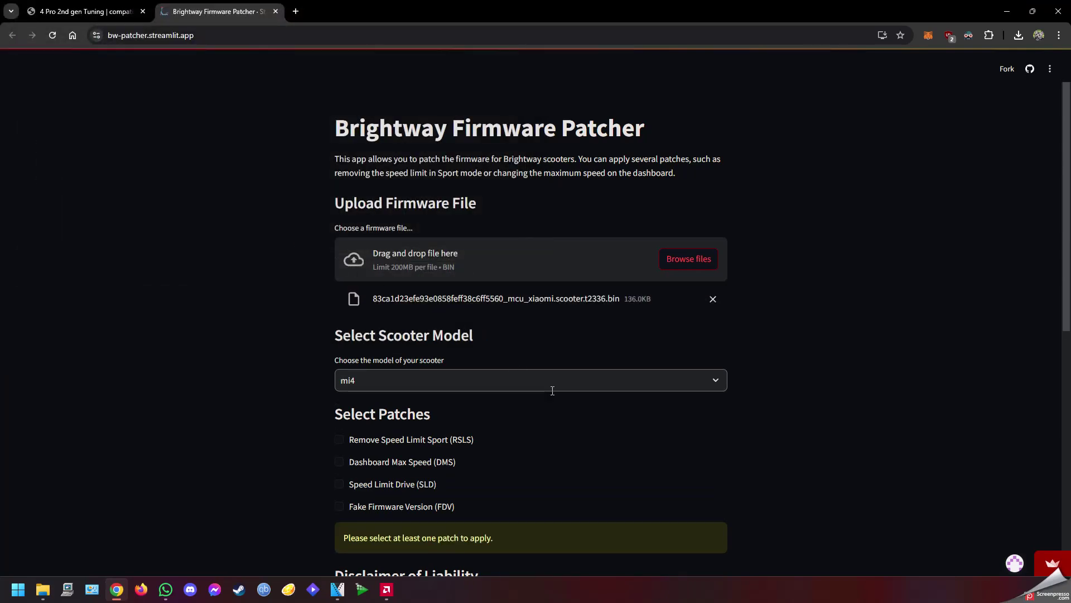
Set the scooter model to mi4pro2nd and enable the Remove Speed Limit Sport (RSLS) patch
{"action": "left_click", "coordinate": [546, 378]}
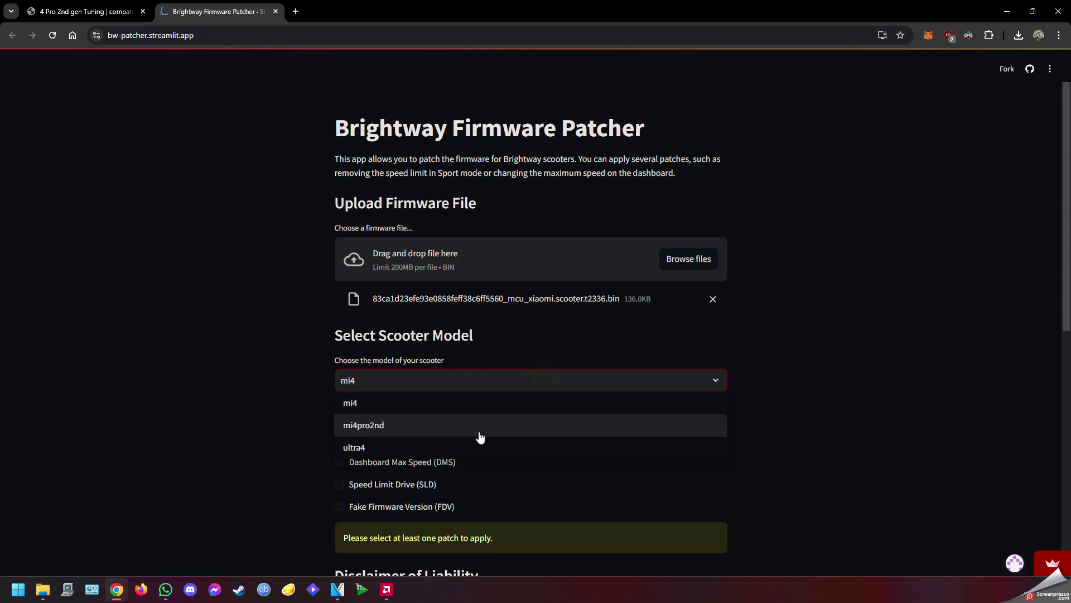
{"action": "left_click", "coordinate": [387, 429]}
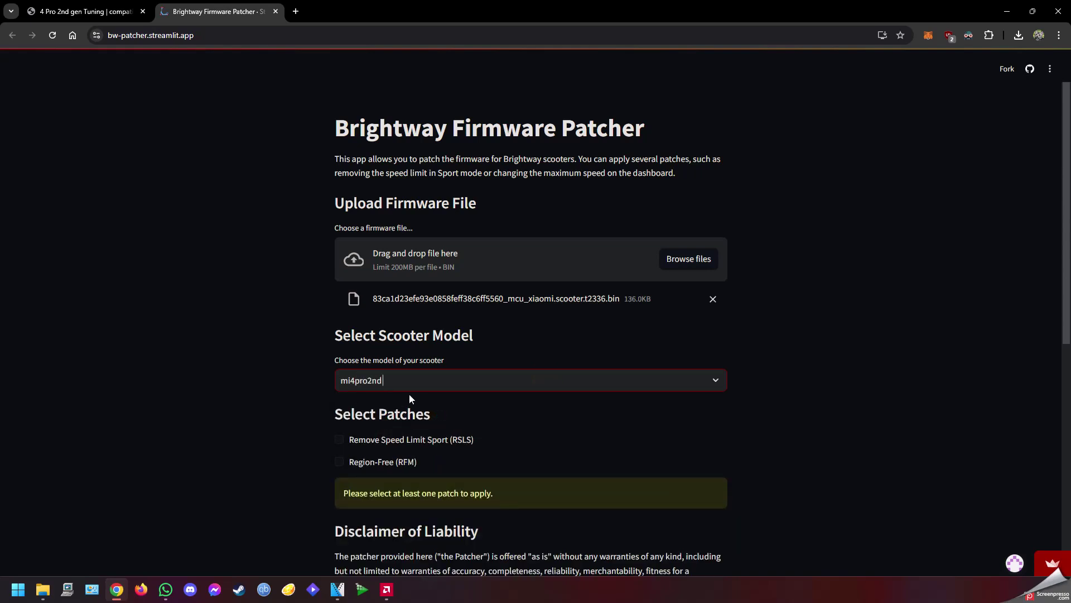
{"action": "left_click", "coordinate": [340, 440]}
{"action": "scroll", "coordinate": [345, 365], "scroll_direction": "down", "scroll_amount": 2}
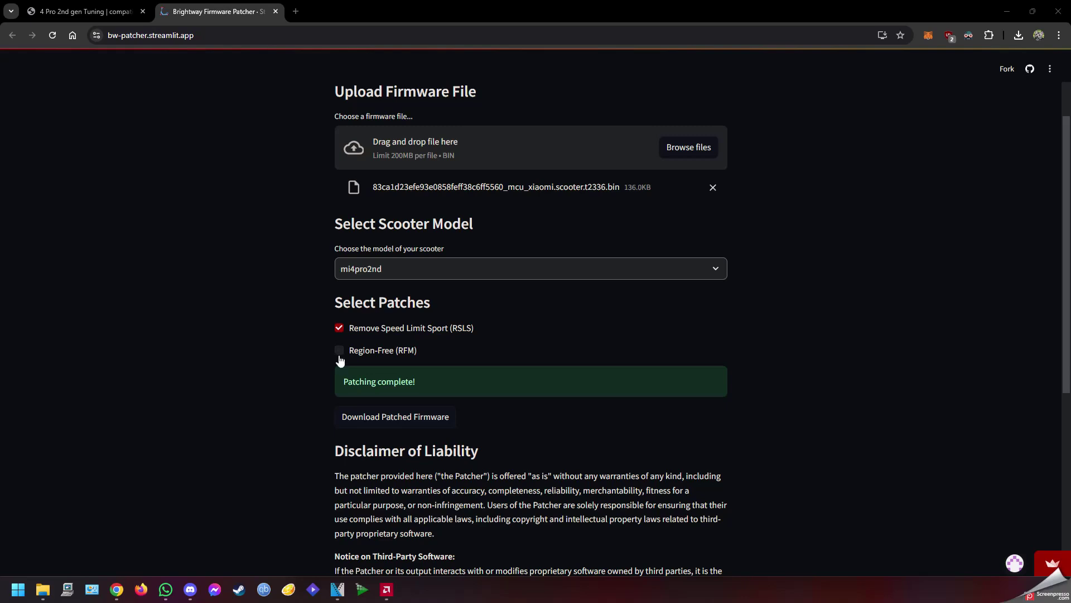
Switch the Region-Free (RFM) patch on and off again, and download the patched firmware
{"action": "left_click", "coordinate": [340, 352]}
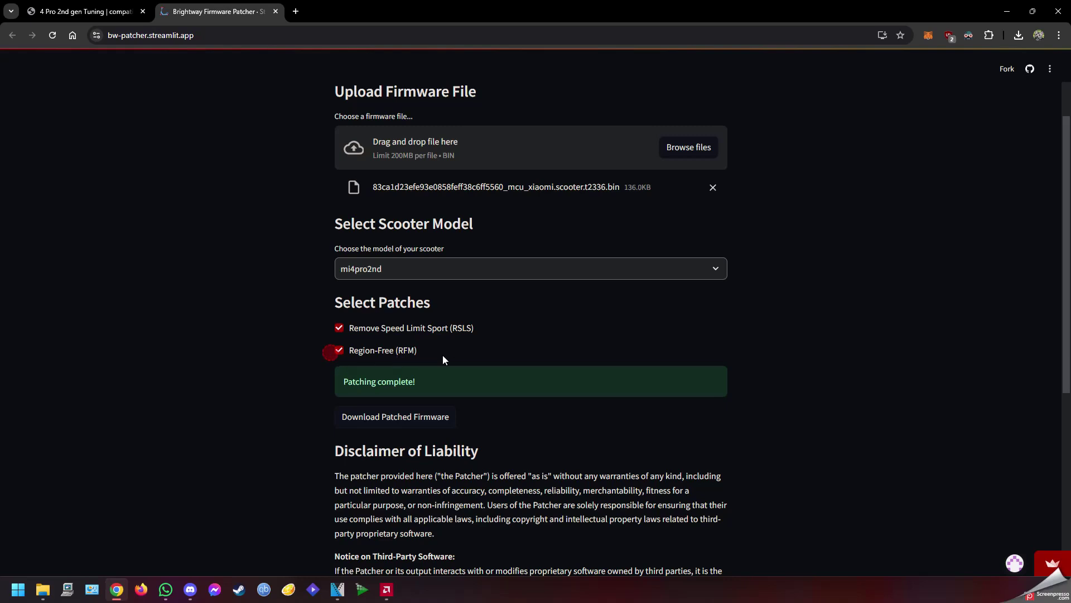
{"action": "left_click", "coordinate": [378, 353]}
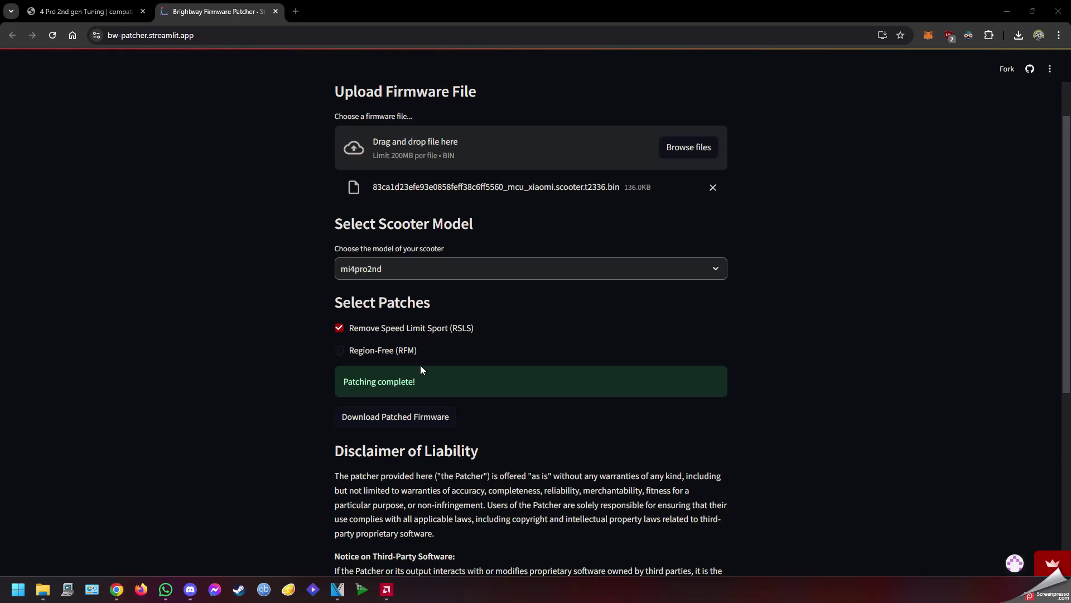
{"action": "left_click", "coordinate": [400, 418]}
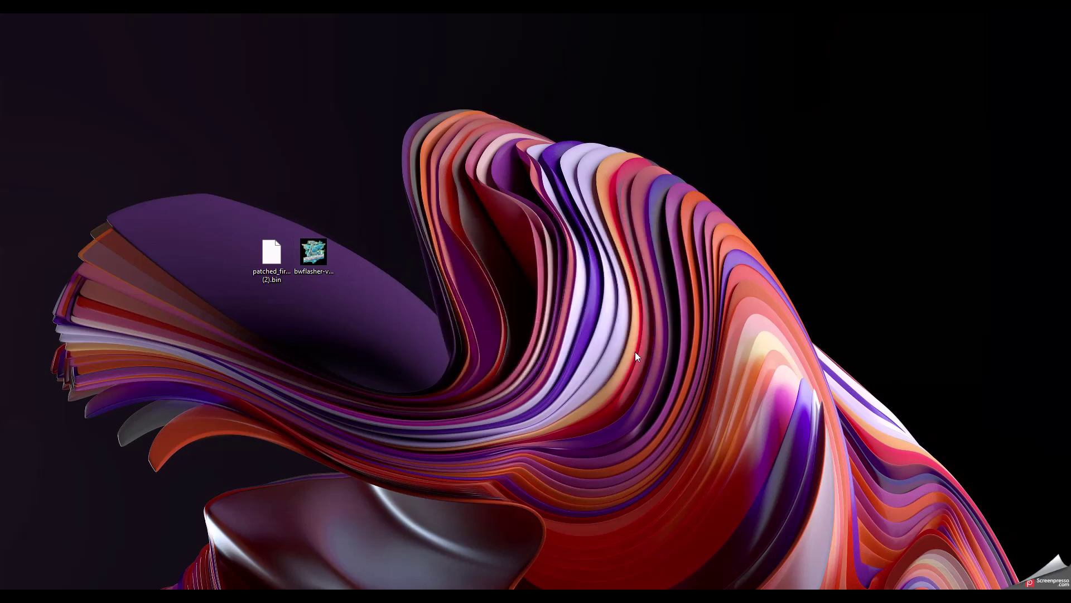
Bring the BwFlasher window onto the desktop and set its serial port to COM3
{"action": "left_click_drag", "start_coordinate": [1060, 126], "coordinate": [524, 134]}
{"action": "left_click", "coordinate": [709, 190]}
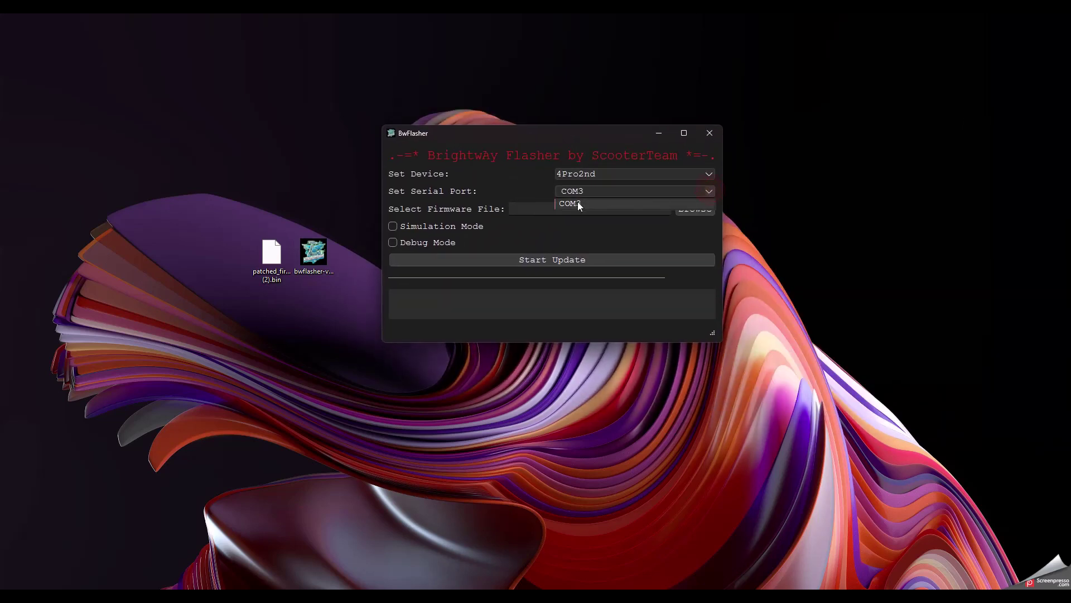
{"action": "left_click", "coordinate": [597, 212]}
Load patched_firmware (2).bin from the Desktop as the firmware file and start the update
{"action": "left_click", "coordinate": [695, 209]}
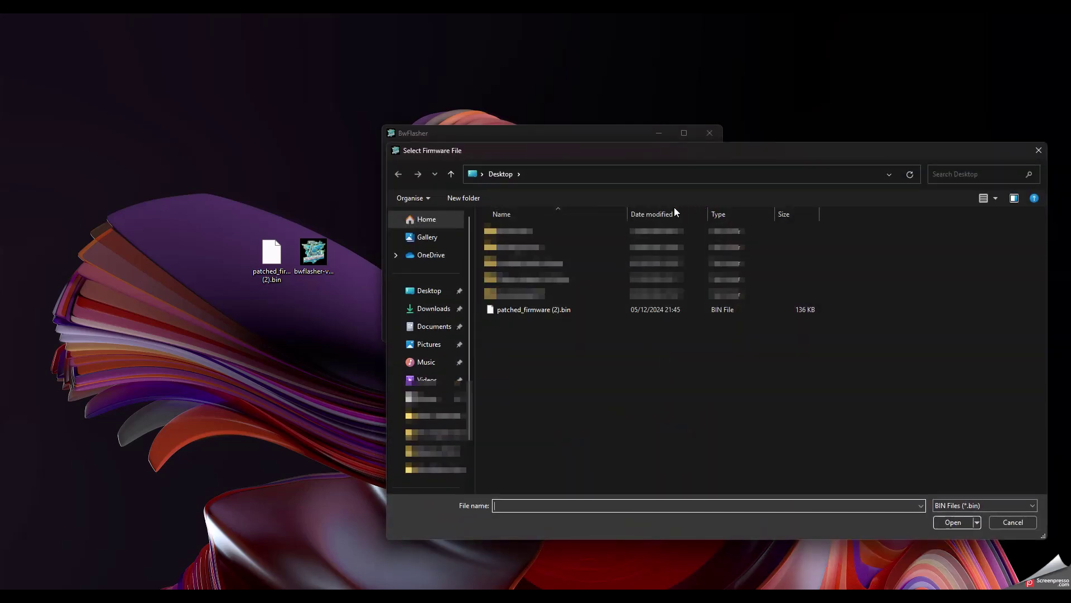
{"action": "left_click", "coordinate": [437, 294]}
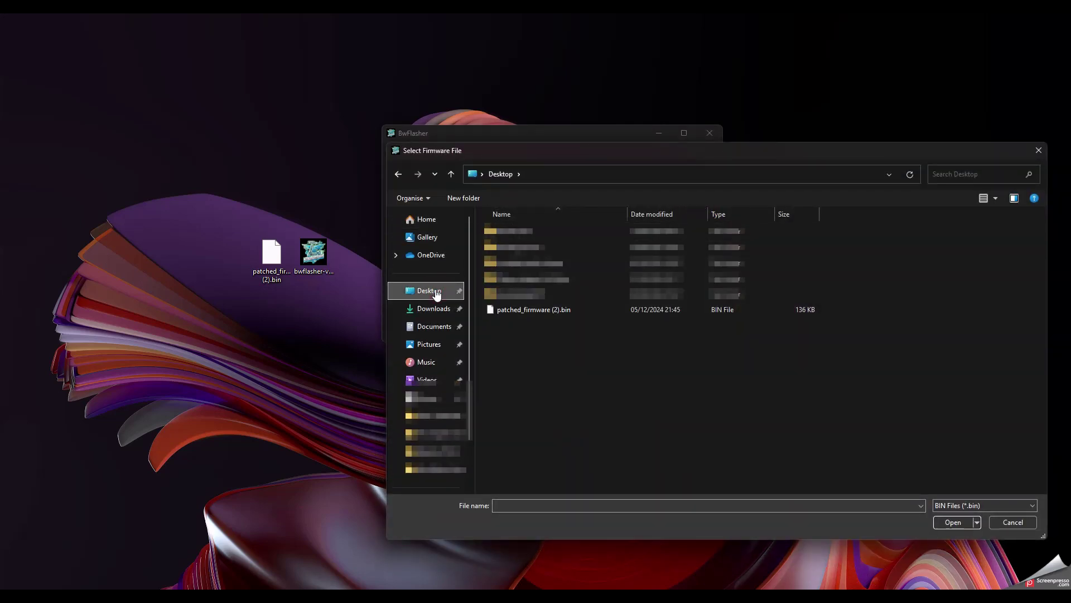
{"action": "double_click", "coordinate": [534, 309]}
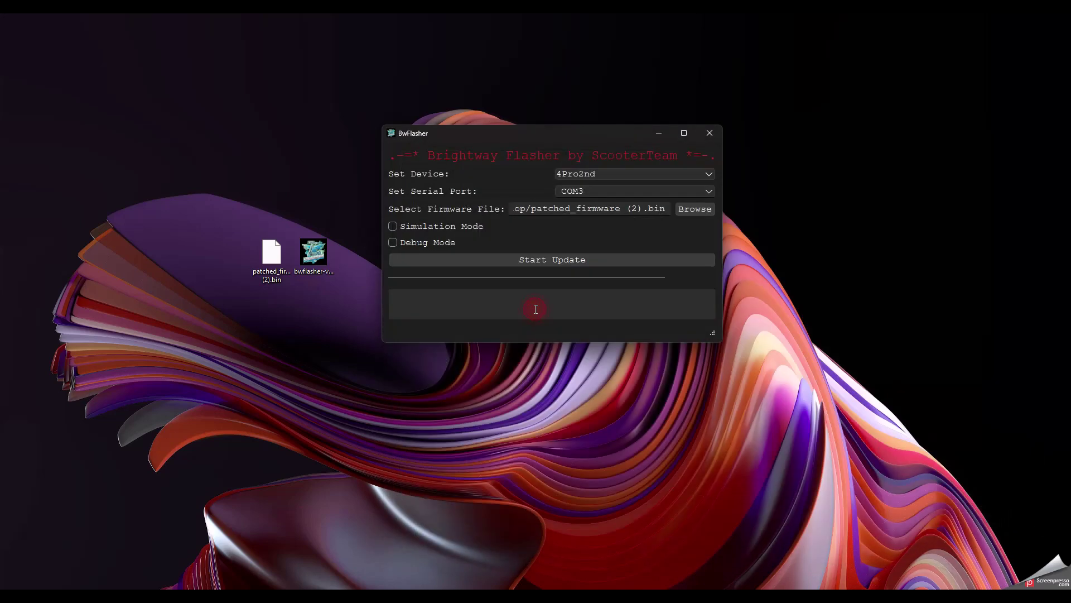
{"action": "left_click", "coordinate": [564, 266]}
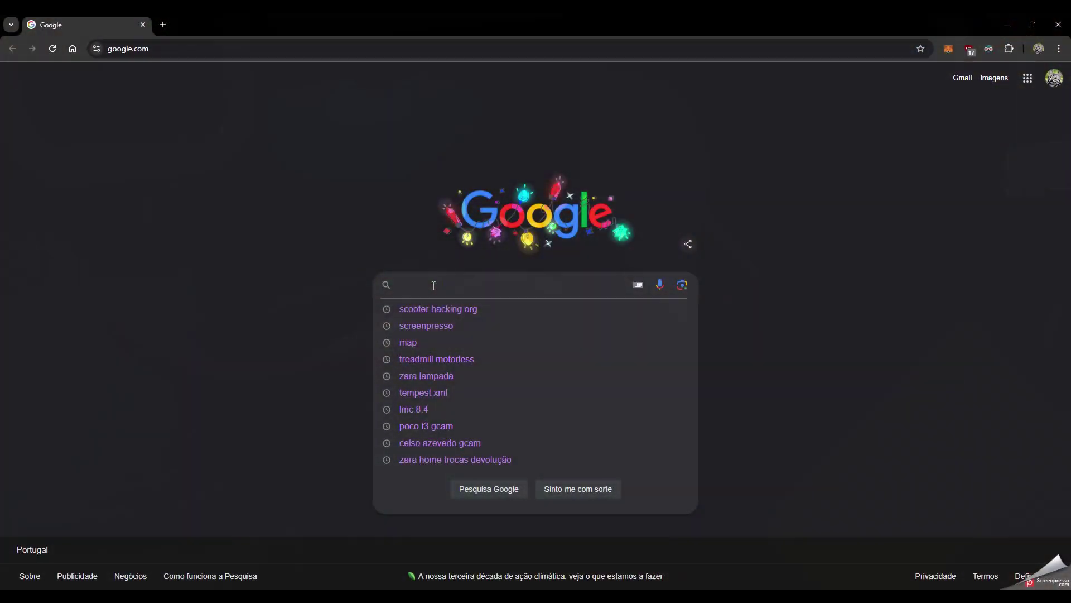
Switch to the browser, search Google for "scooter hacking org" and open the ScooterHacking website
{"action": "type", "text": "scoot"}
{"action": "key", "text": "Down"}
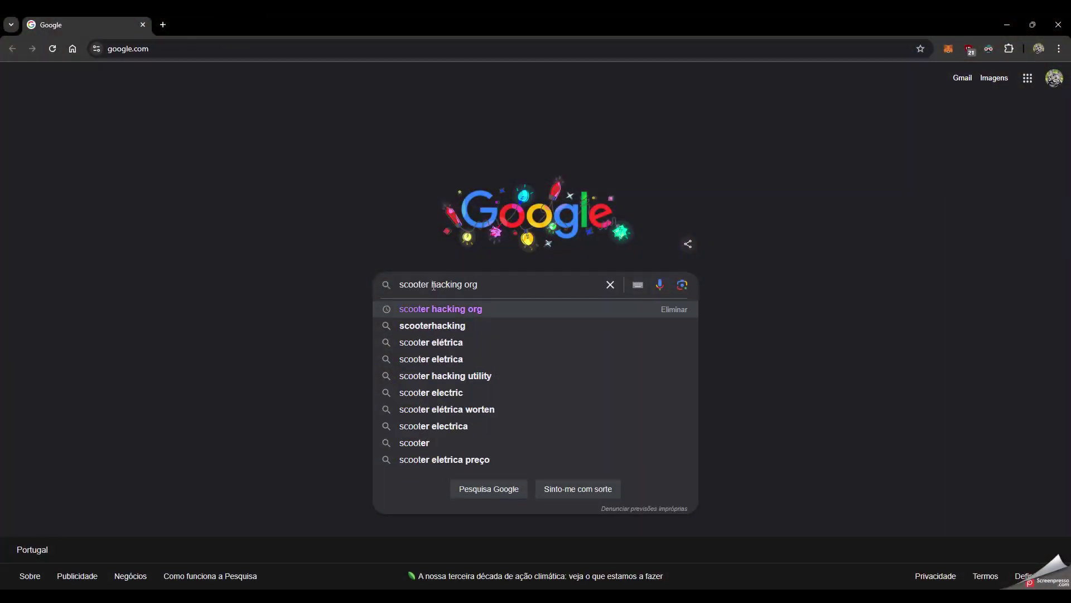
{"action": "key", "text": "Return"}
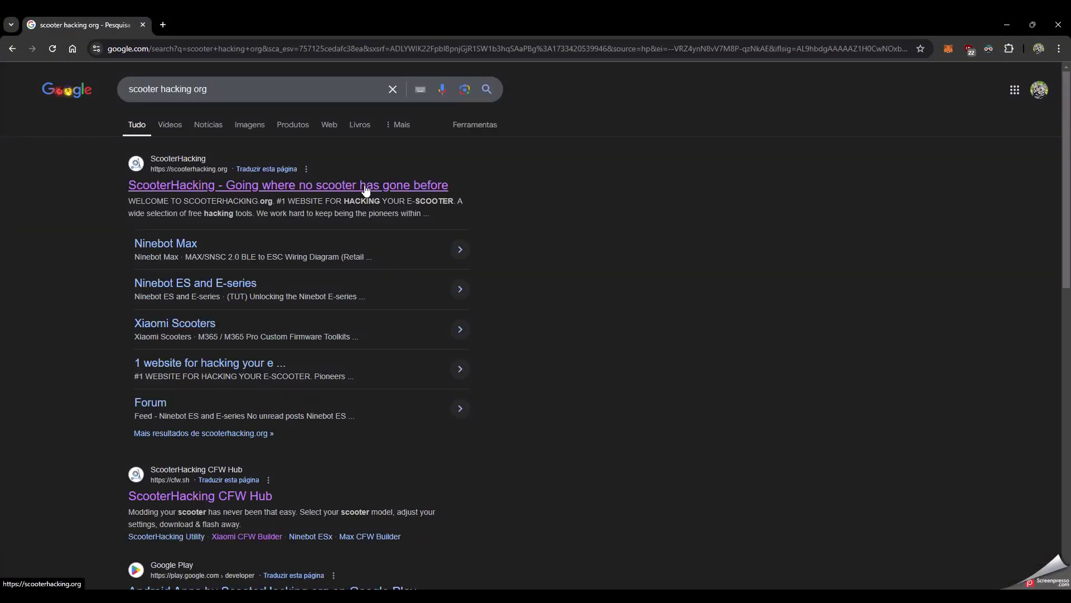
{"action": "left_click", "coordinate": [365, 188]}
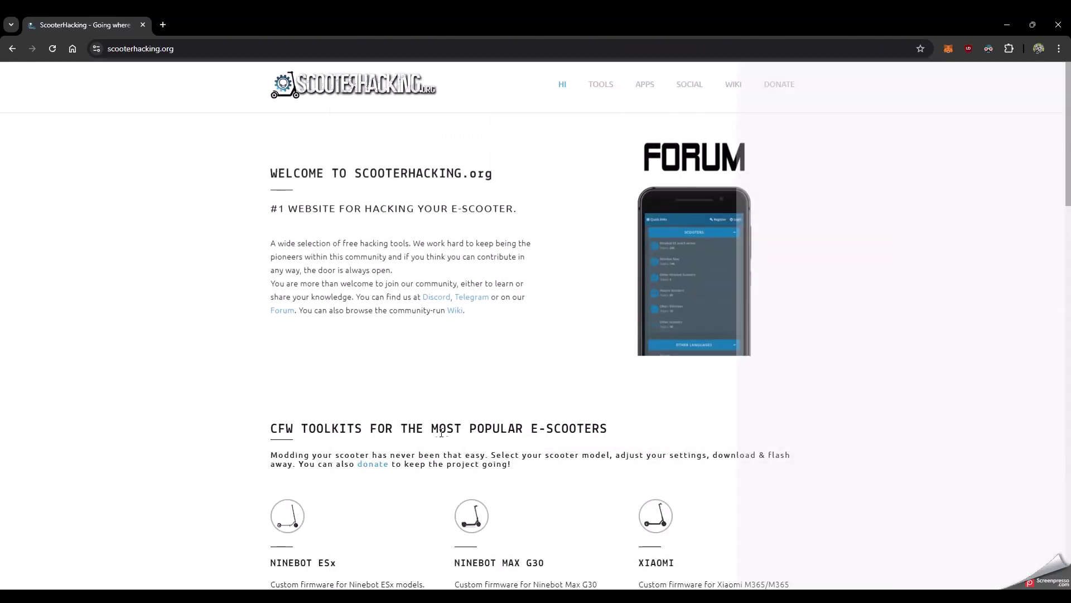